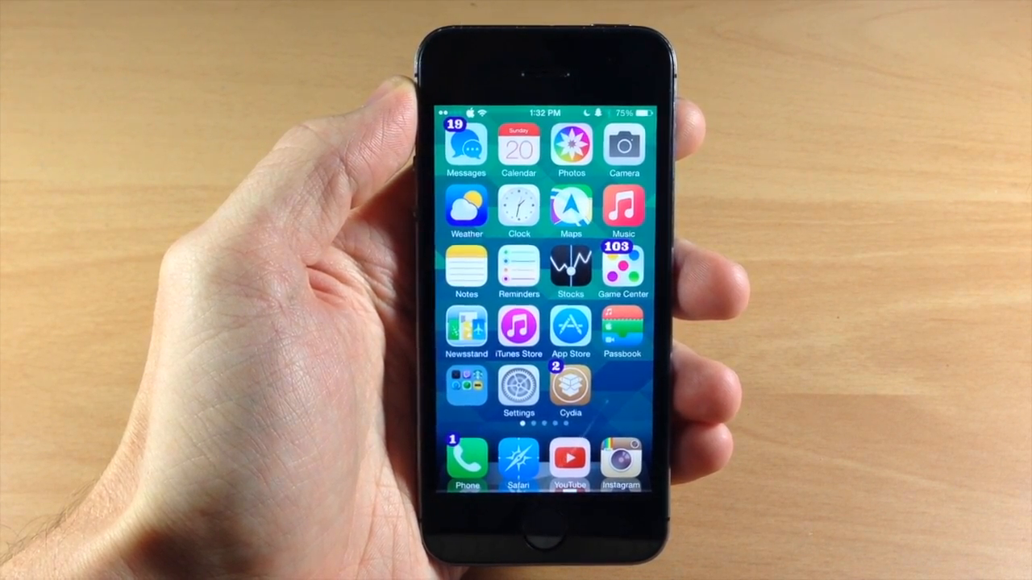
- Launch Cydia from the home screen on the way to MobileTerminal
click(570, 385)
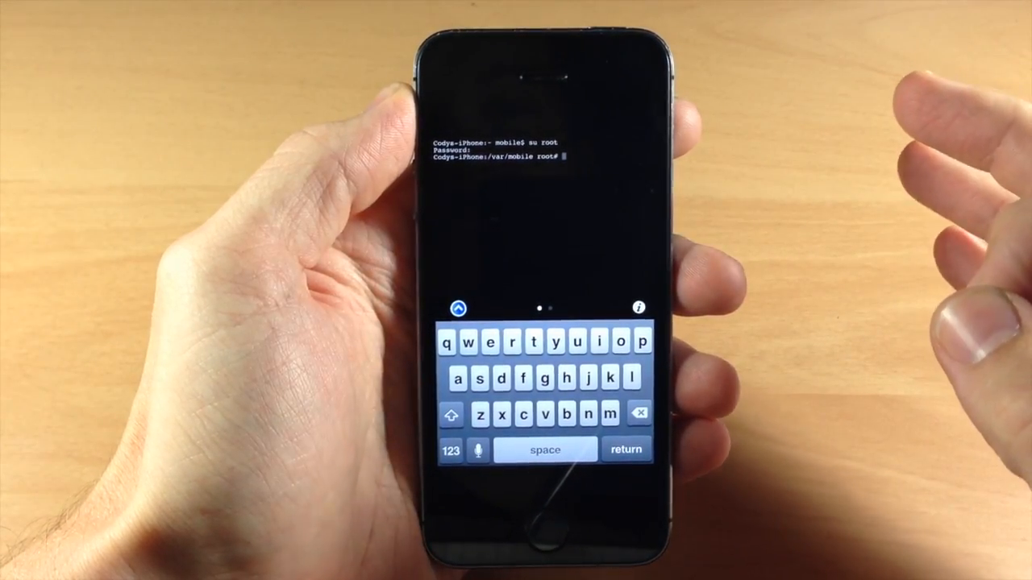
text(pass)
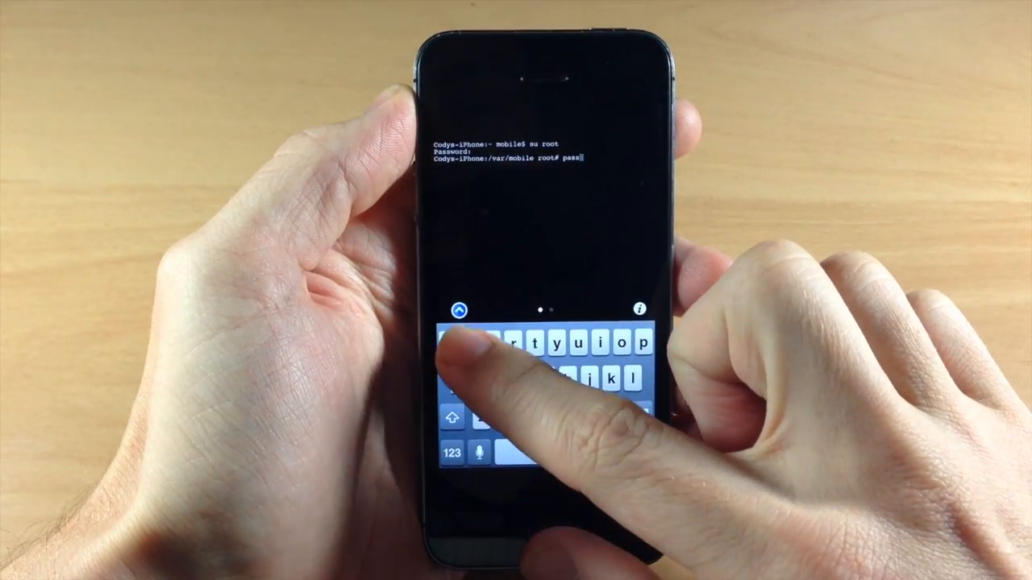
text(wd)
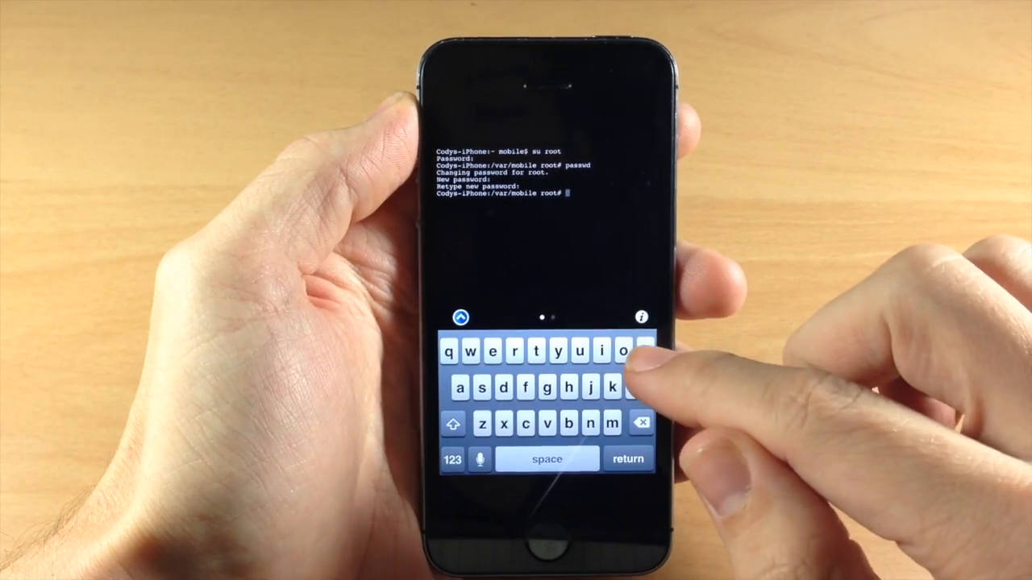
text(pass)
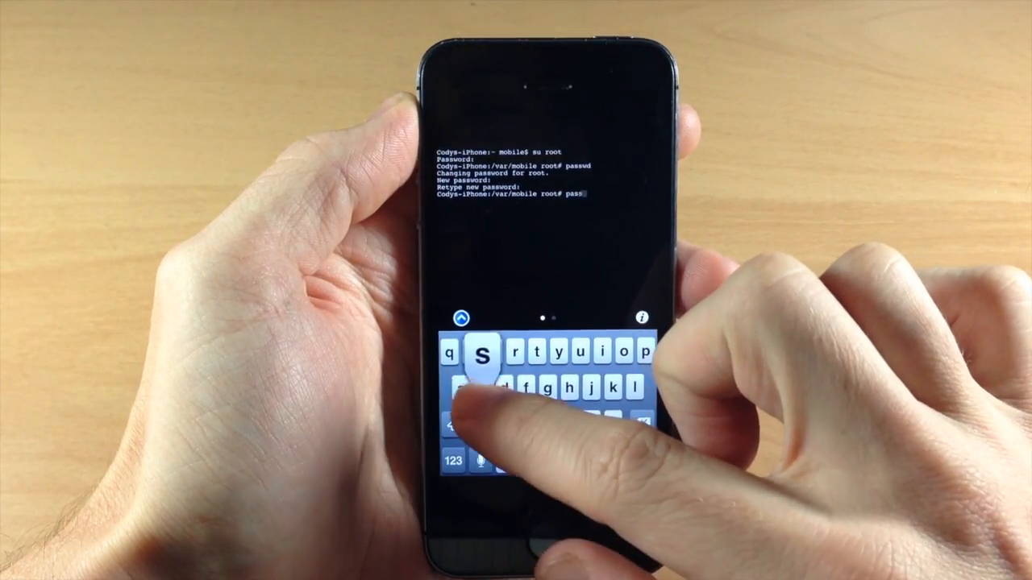
text(wd)
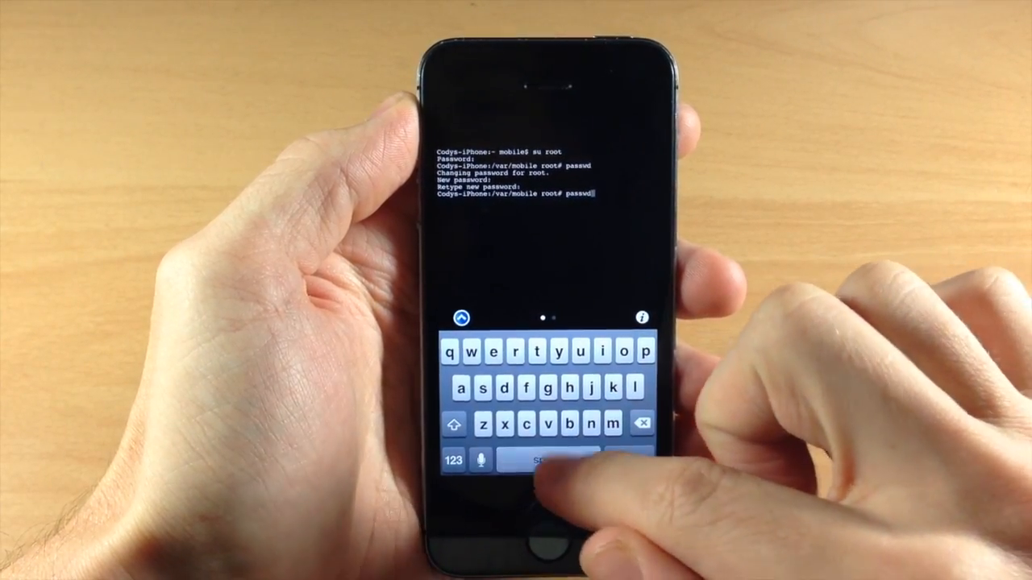
text( mob)
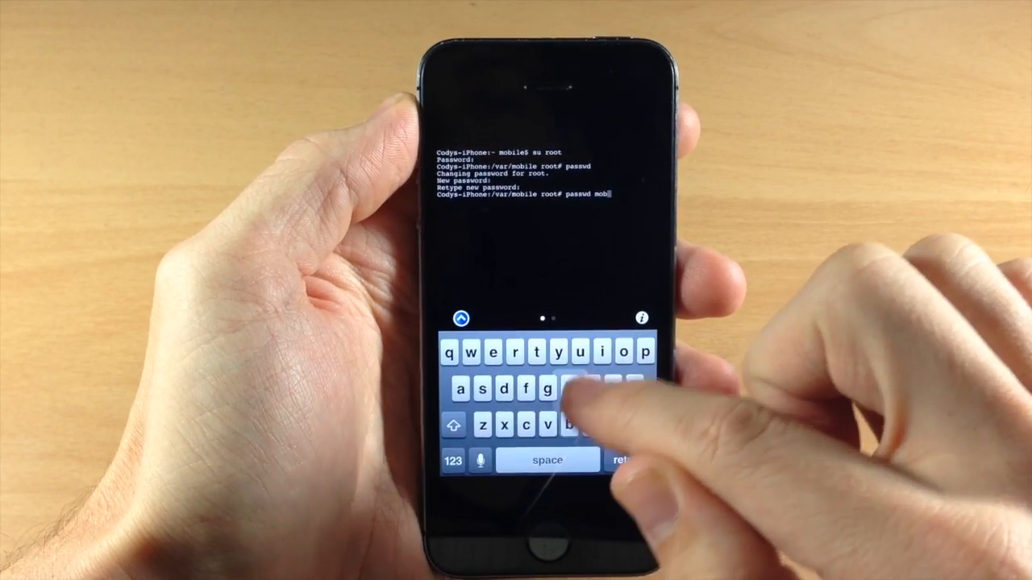
text(ile)
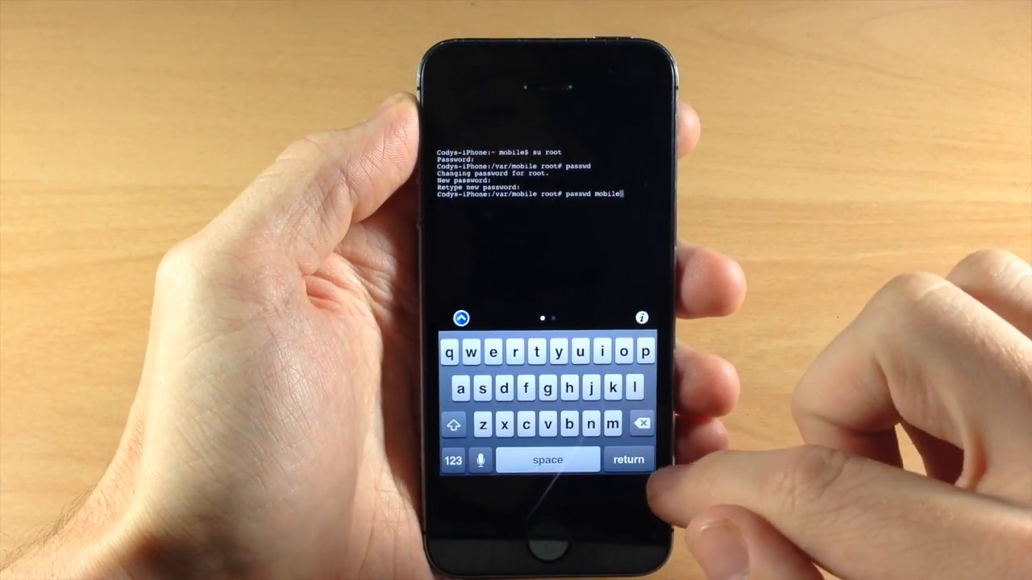
- Run passwd for the mobile user, then leave the terminal for the home screen
key(Return)
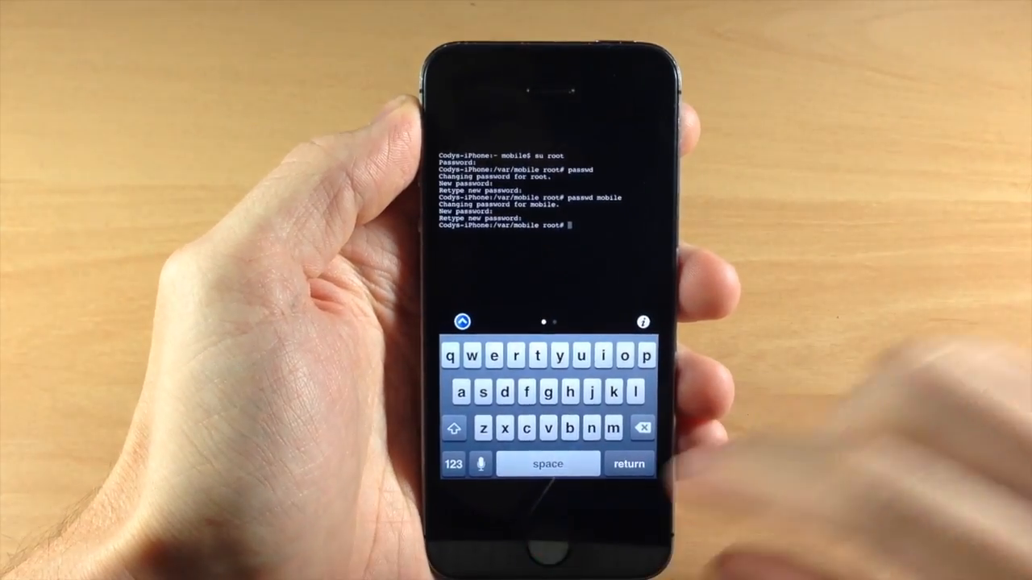
click(548, 553)
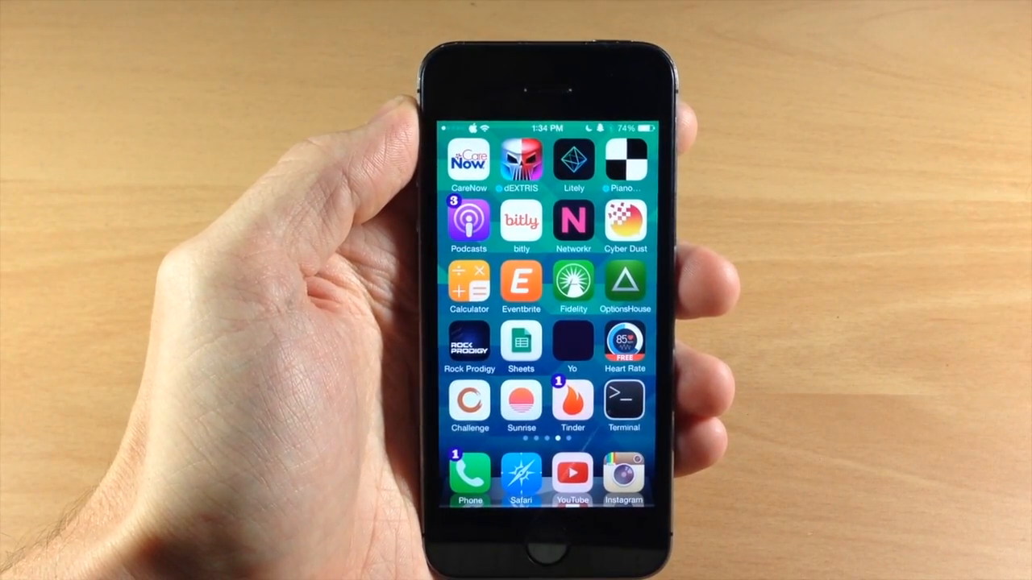
- Swipe back across the pages to the first home screen with Settings and Cydia
drag(467, 242, 580, 266)
drag(484, 202, 597, 242)
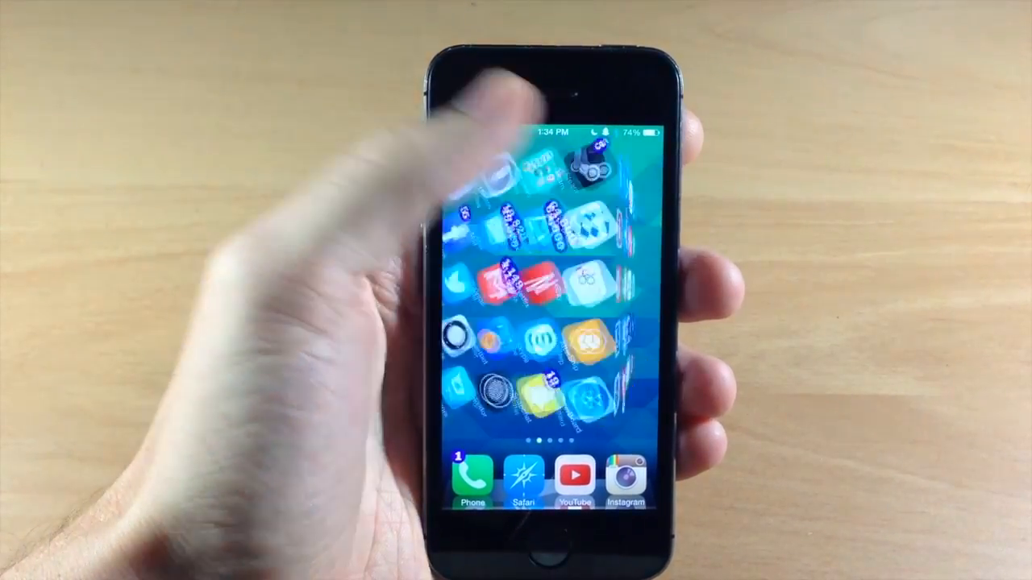
drag(500, 291, 629, 298)
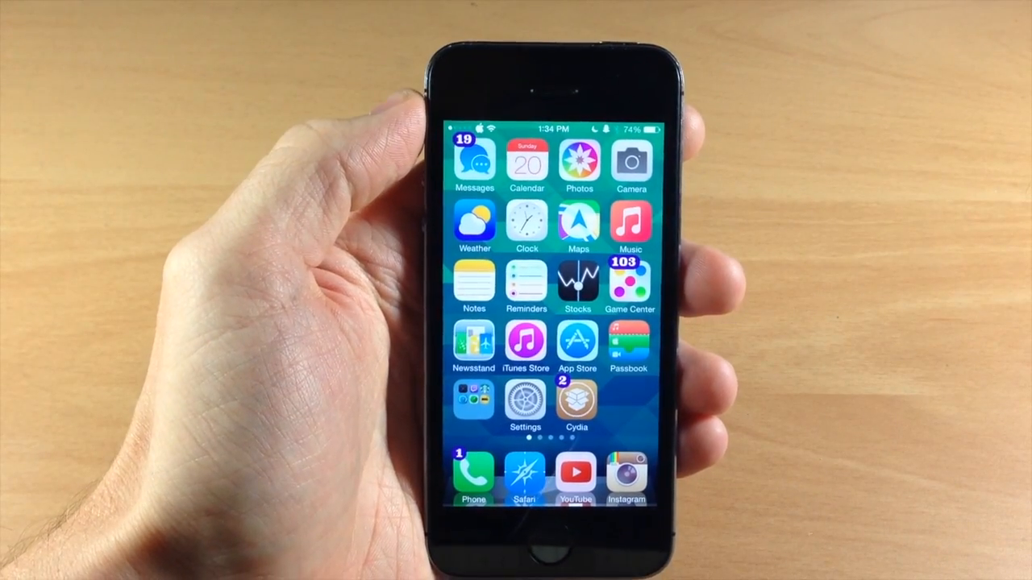